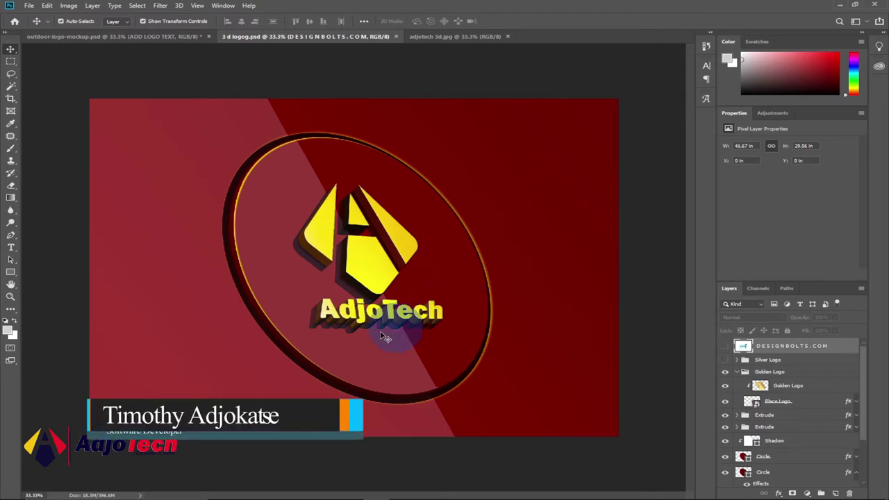
Compare the 3 d logog.psd and outdoor CRIMSON mockup documents, ending on adjotech 3d.jpg.
{"action": "left_click", "coordinate": [445, 36]}
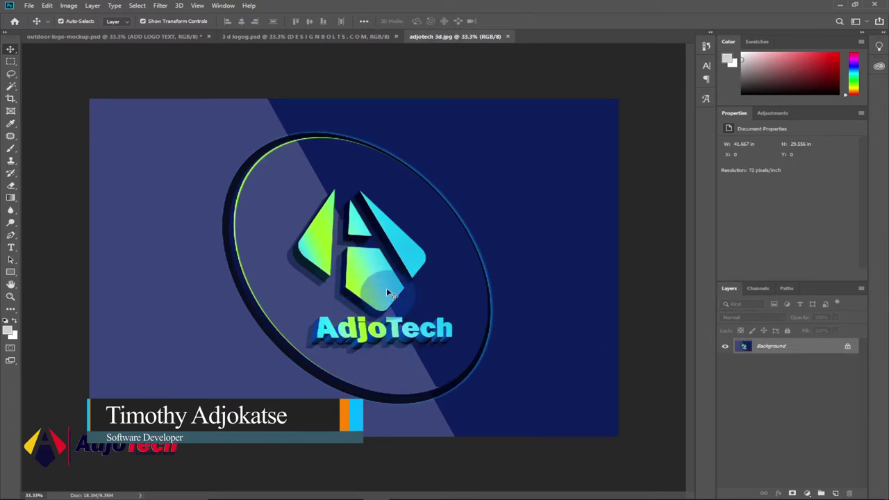
{"action": "left_click", "coordinate": [317, 39]}
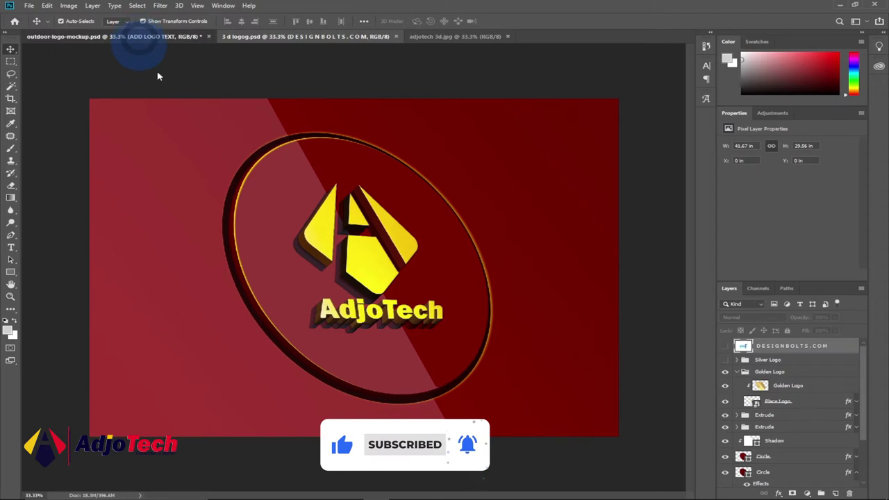
{"action": "left_click", "coordinate": [139, 42]}
{"action": "left_click", "coordinate": [355, 311]}
{"action": "left_click", "coordinate": [452, 37]}
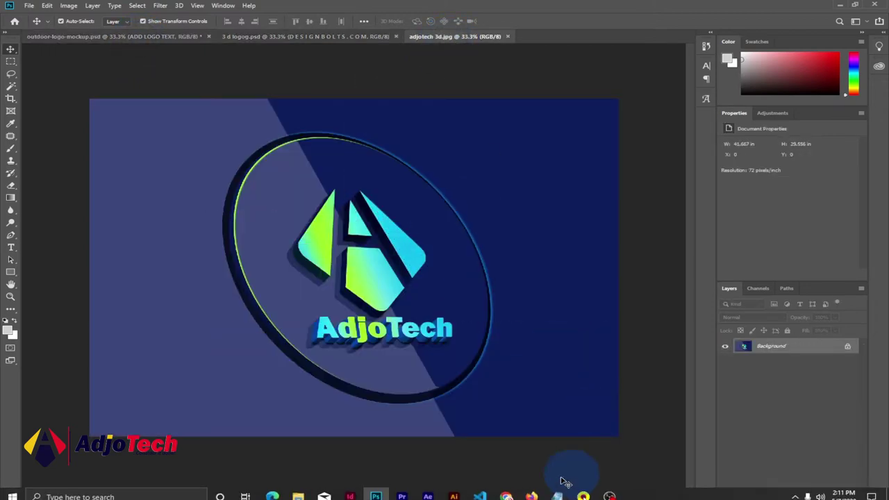
{"action": "left_click", "coordinate": [506, 490]}
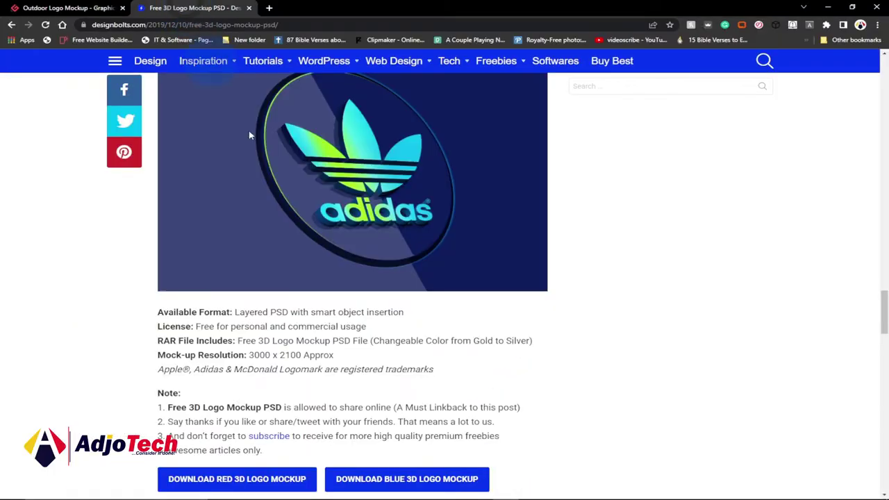
{"action": "left_click", "coordinate": [188, 8]}
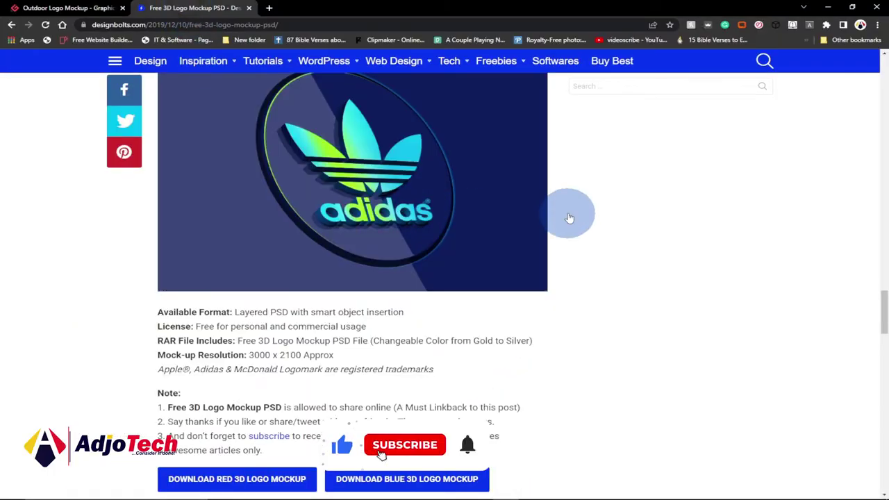
{"action": "scroll", "coordinate": [674, 238], "scroll_direction": "up", "scroll_amount": 2}
{"action": "scroll", "coordinate": [733, 268], "scroll_direction": "up", "scroll_amount": 4}
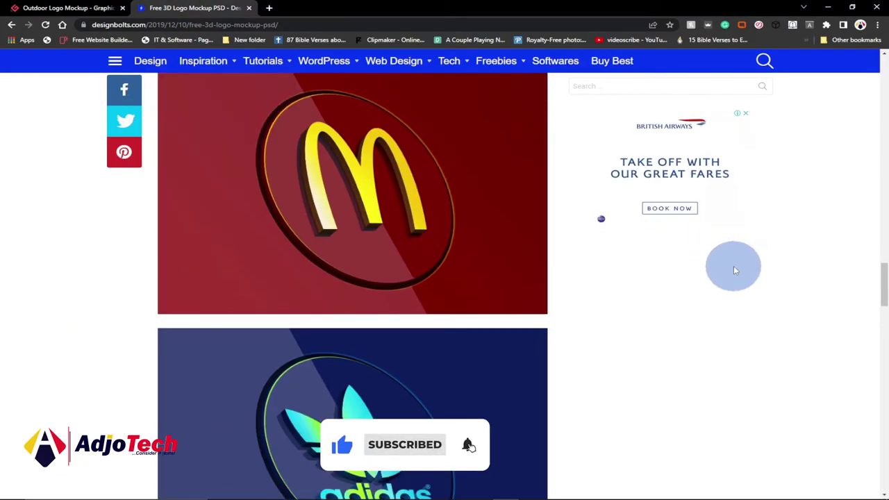
{"action": "scroll", "coordinate": [734, 268], "scroll_direction": "up", "scroll_amount": 7}
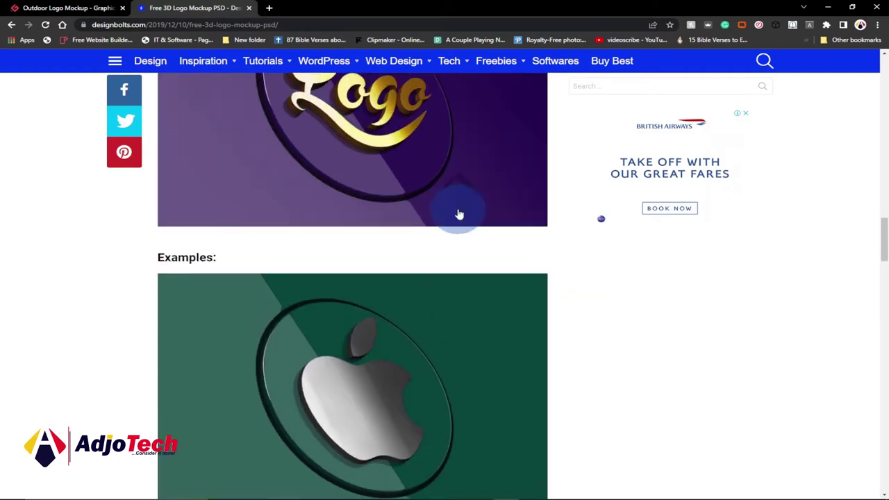
{"action": "scroll", "coordinate": [459, 214], "scroll_direction": "up", "scroll_amount": 2}
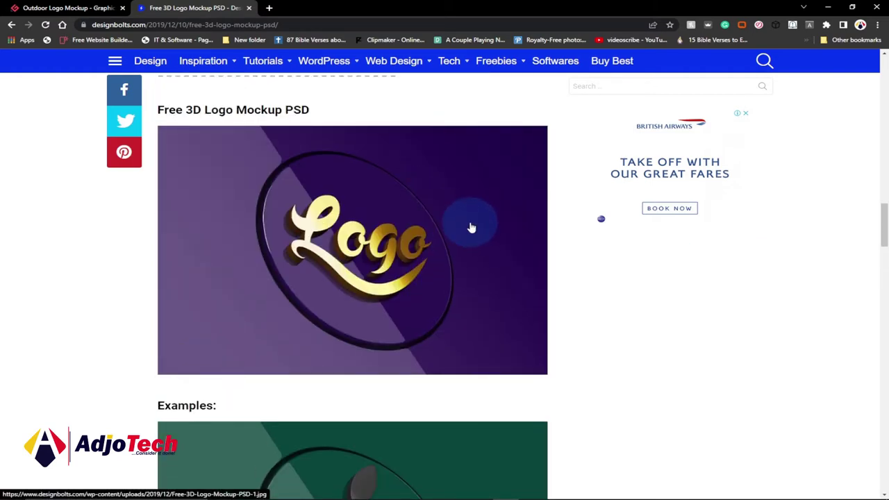
{"action": "scroll", "coordinate": [627, 353], "scroll_direction": "down", "scroll_amount": 4}
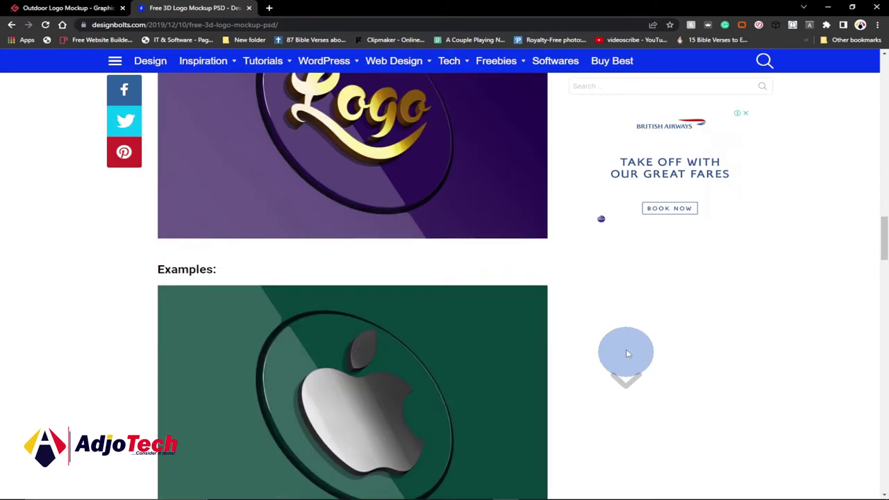
{"action": "scroll", "coordinate": [633, 343], "scroll_direction": "down", "scroll_amount": 6}
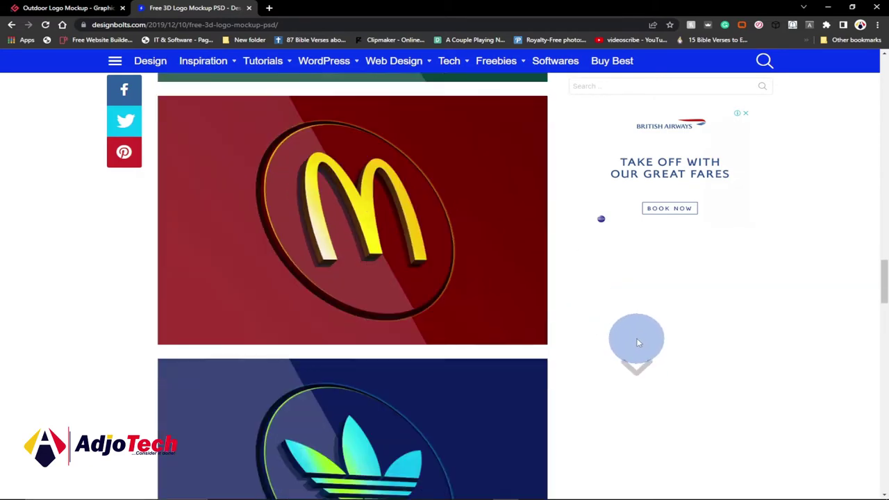
{"action": "scroll", "coordinate": [638, 341], "scroll_direction": "down", "scroll_amount": 4}
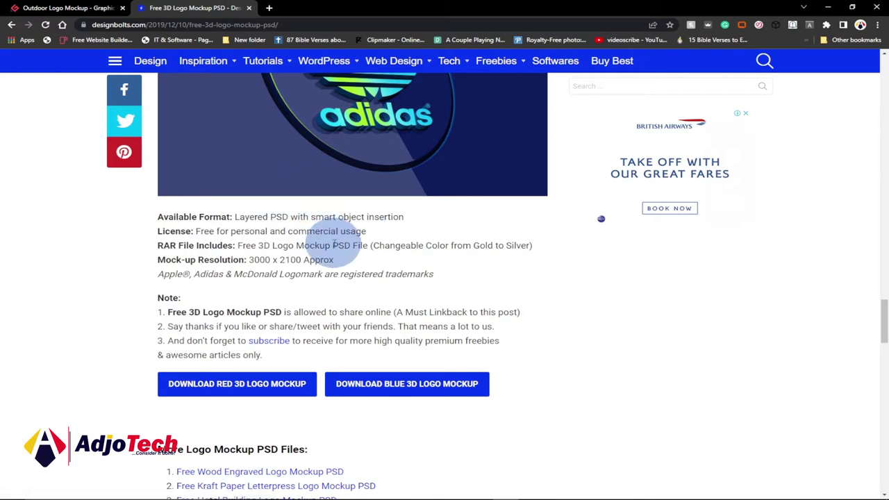
{"action": "scroll", "coordinate": [492, 277], "scroll_direction": "up", "scroll_amount": 1}
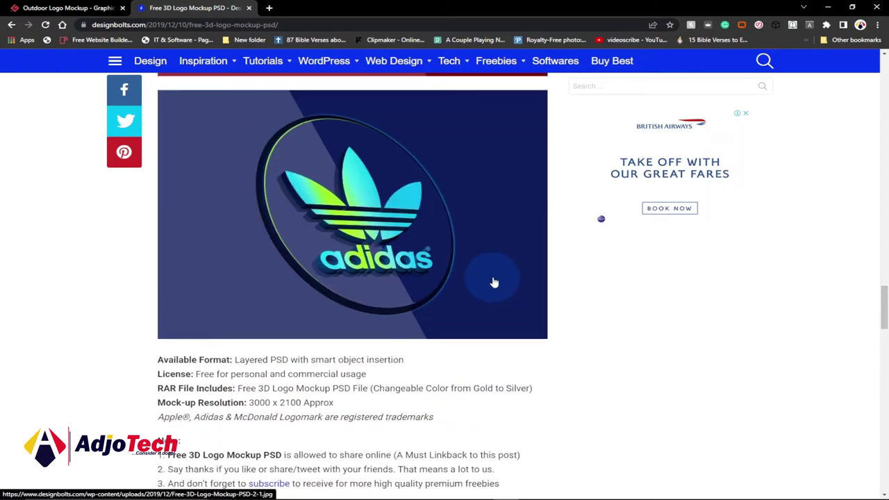
{"action": "scroll", "coordinate": [357, 337], "scroll_direction": "down", "scroll_amount": 2}
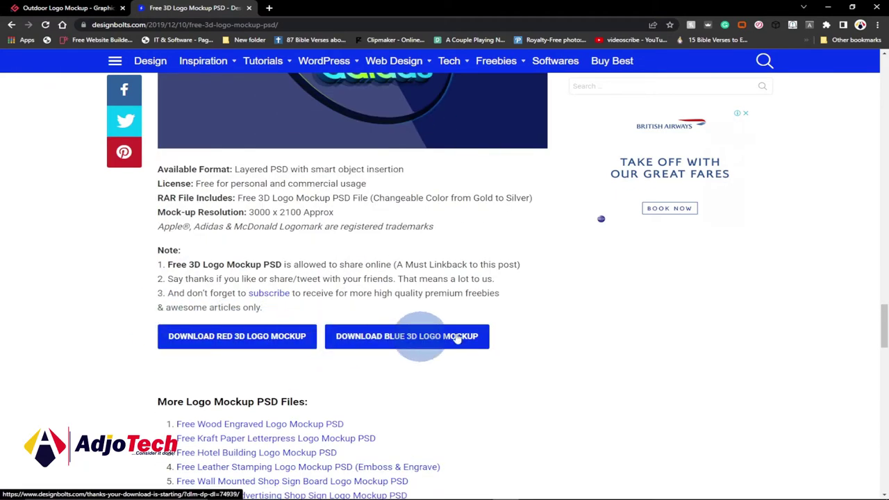
{"action": "scroll", "coordinate": [430, 299], "scroll_direction": "up", "scroll_amount": 2}
{"action": "scroll", "coordinate": [486, 346], "scroll_direction": "up", "scroll_amount": 2}
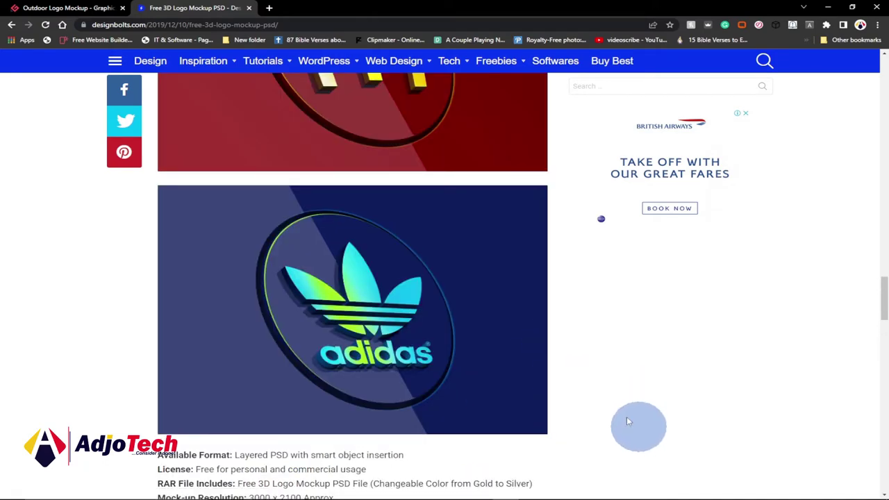
{"action": "left_click", "coordinate": [60, 9]}
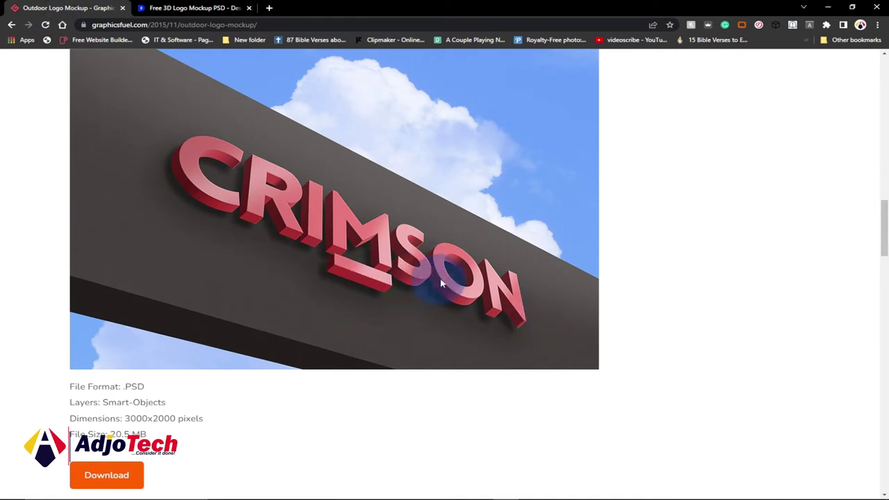
{"action": "mouse_move", "coordinate": [514, 490]}
{"action": "left_click", "coordinate": [376, 490]}
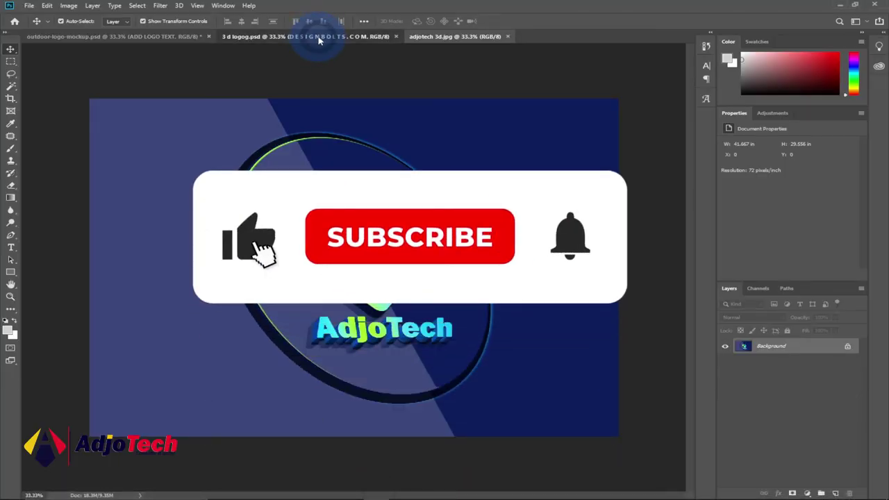
Collapse the Golden Logo layer group in 3 d logog.psd and bring up File Explorer.
{"action": "left_click", "coordinate": [318, 38]}
{"action": "left_click", "coordinate": [139, 36]}
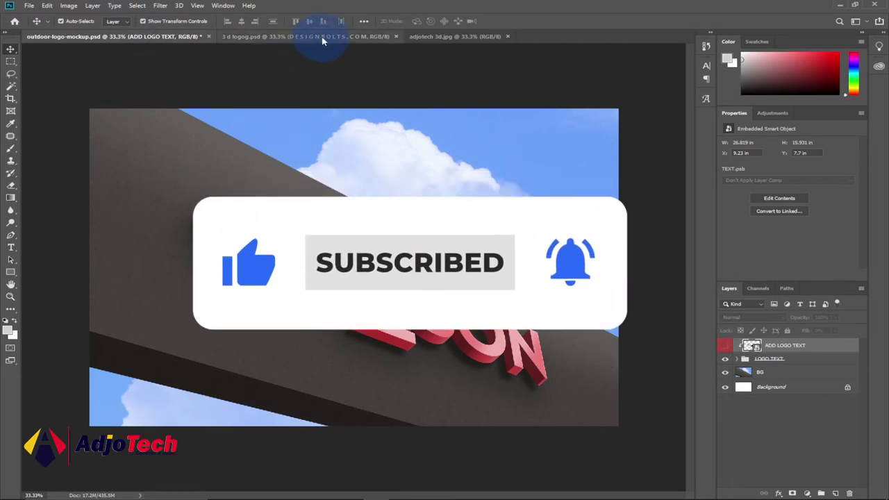
{"action": "left_click", "coordinate": [320, 38]}
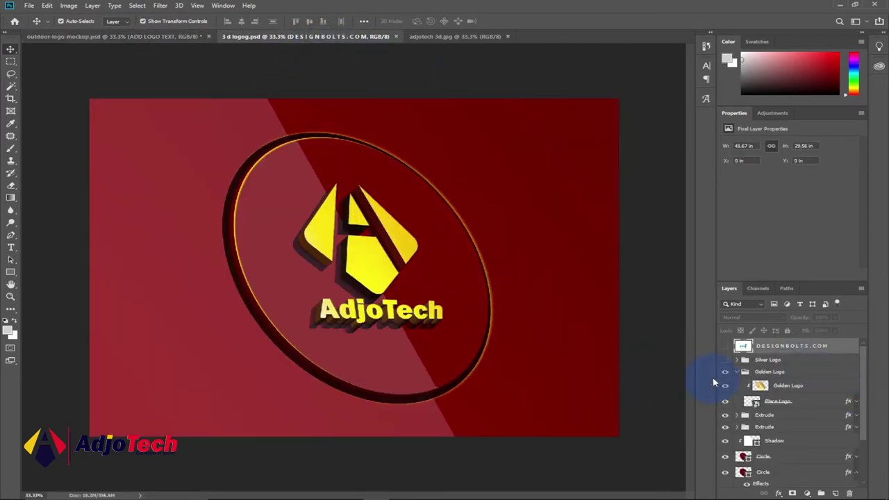
{"action": "left_click", "coordinate": [737, 375]}
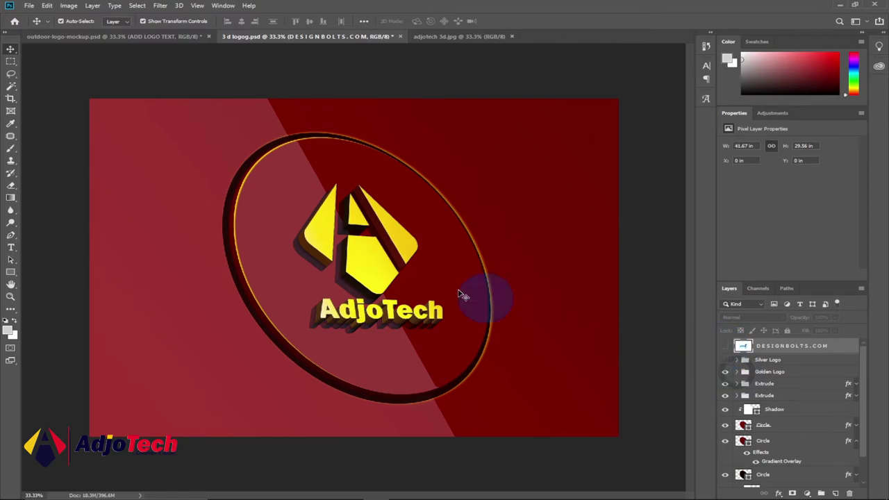
{"action": "left_click", "coordinate": [298, 490]}
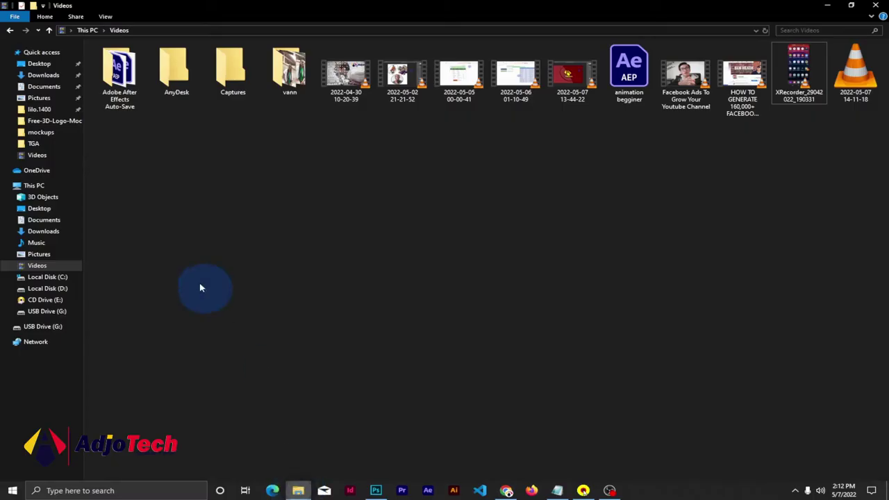
Open the Free-3D-Logo-Mockup-PSD-Blue folder inside Downloads.
{"action": "left_click", "coordinate": [70, 234]}
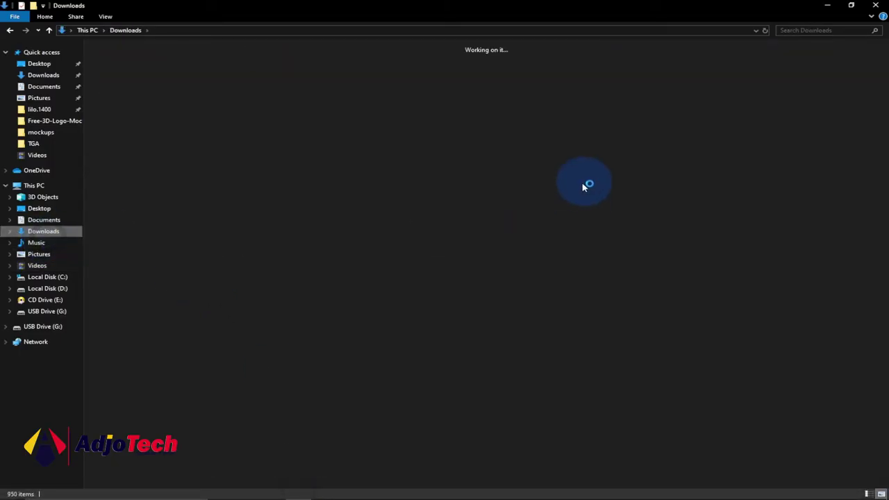
{"action": "left_click", "coordinate": [109, 182]}
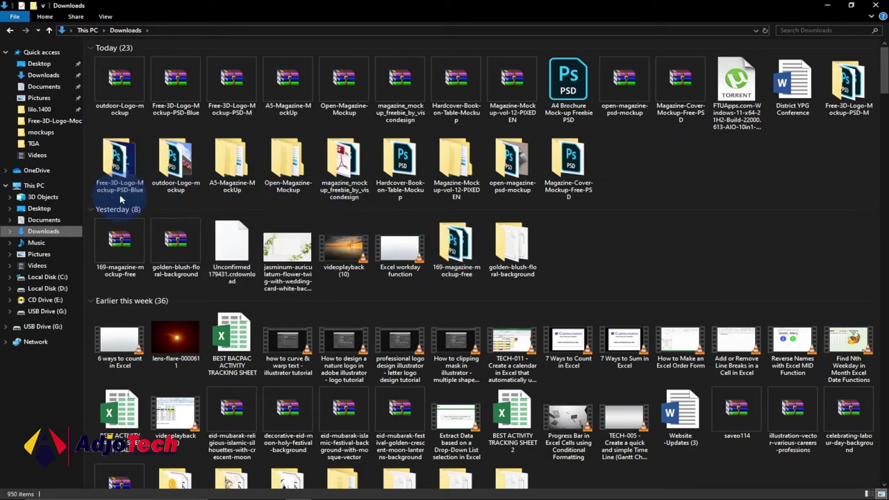
{"action": "double_click", "coordinate": [122, 174]}
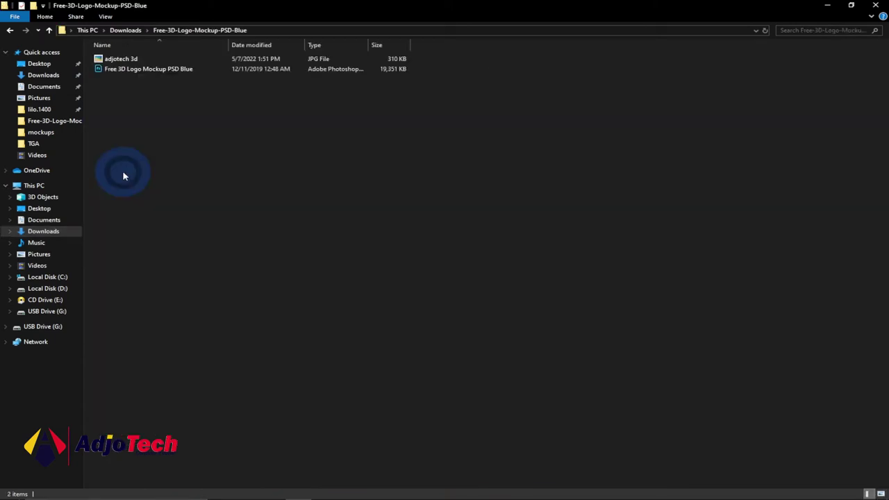
Show the folder as Large icons and select the Free 3D Logo Mockup PSD Blue file.
{"action": "left_click", "coordinate": [880, 494]}
{"action": "left_click", "coordinate": [184, 93]}
{"action": "left_click", "coordinate": [105, 81]}
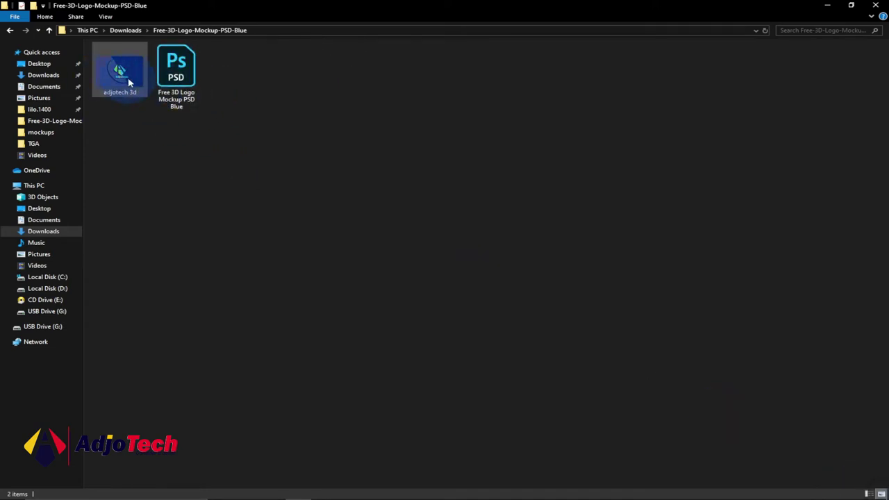
{"action": "left_click", "coordinate": [168, 124]}
{"action": "left_click", "coordinate": [171, 78]}
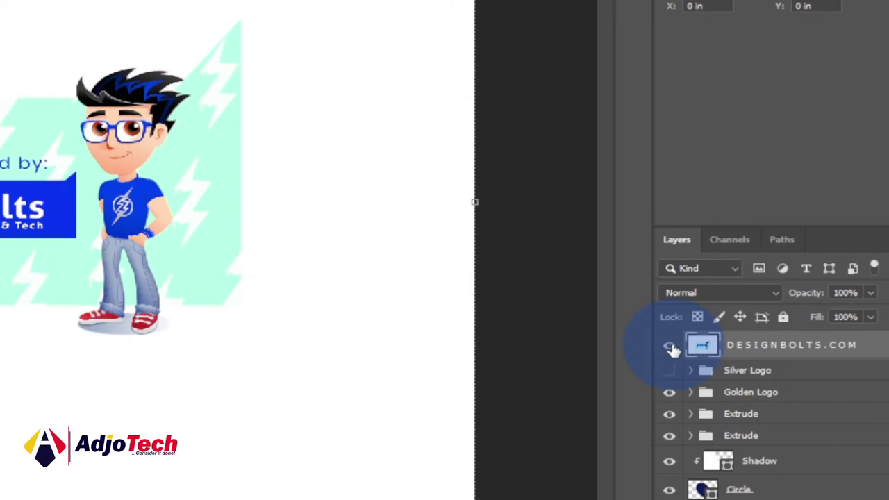
Hide the DESIGNBOLTS.COM cover layer to reveal the blue 3D adidas mockup.
{"action": "left_click", "coordinate": [669, 345]}
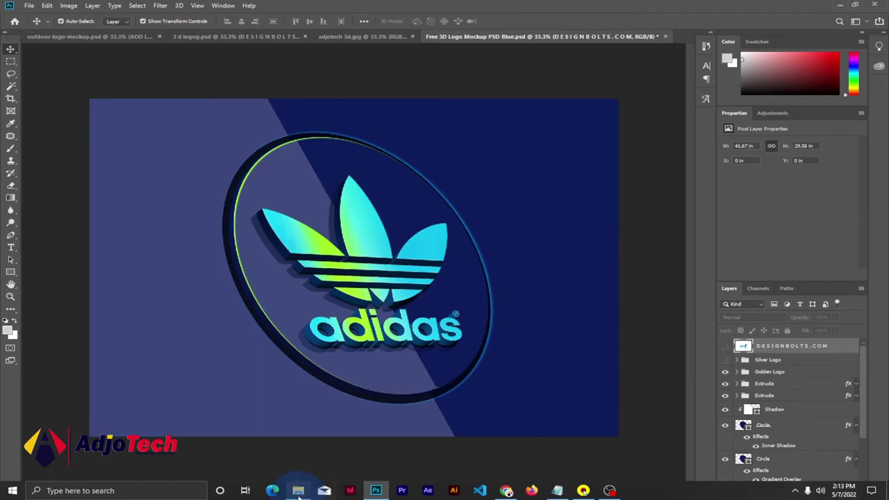
Locate AdjoTech png in the Pictures folder and drag it into Photoshop.
{"action": "left_click", "coordinate": [298, 490]}
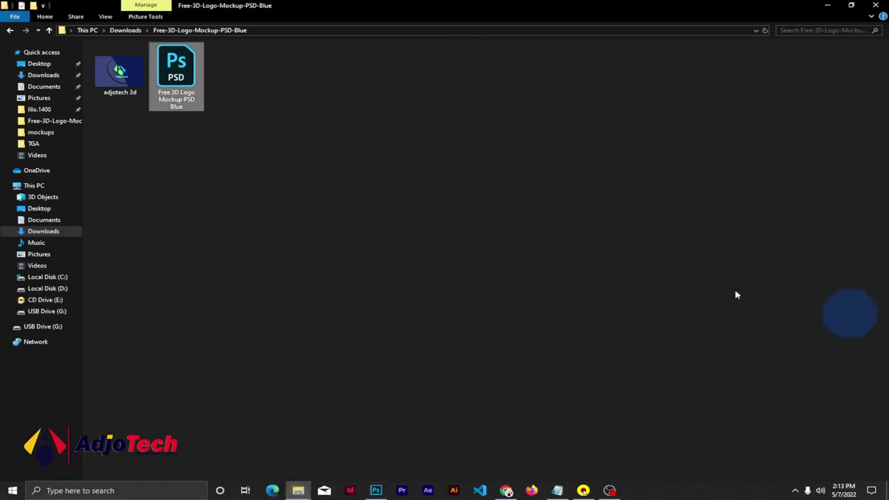
{"action": "left_click", "coordinate": [39, 254]}
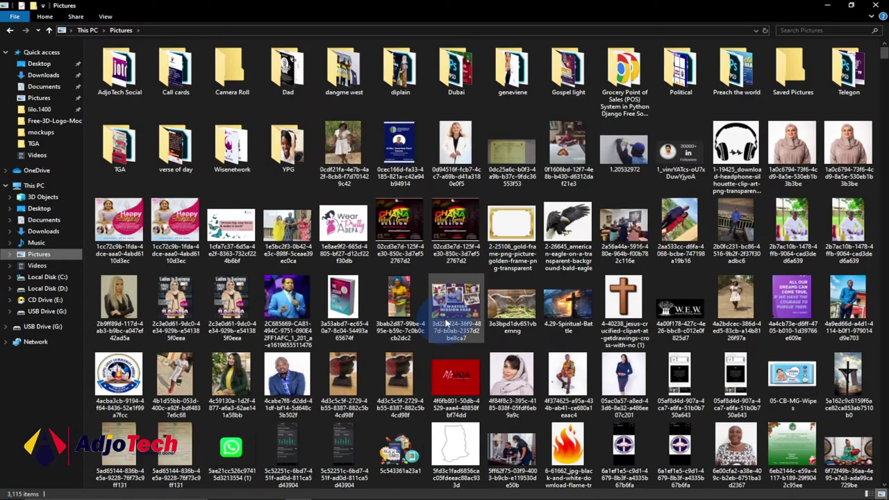
{"action": "left_click", "coordinate": [447, 320]}
{"action": "scroll", "coordinate": [448, 321], "scroll_direction": "down", "scroll_amount": 15}
{"action": "left_click", "coordinate": [448, 320]}
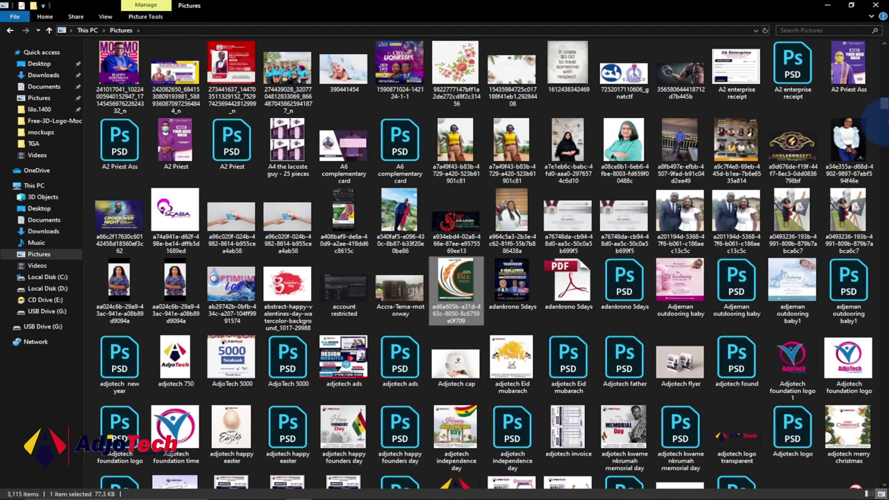
{"action": "scroll", "coordinate": [445, 333], "scroll_direction": "down", "scroll_amount": 2}
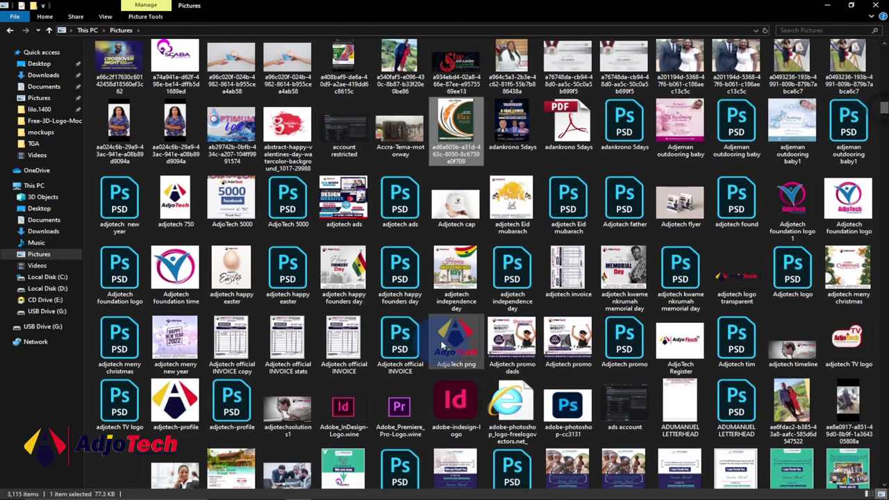
{"action": "left_click_drag", "start_coordinate": [469, 347], "coordinate": [635, 39]}
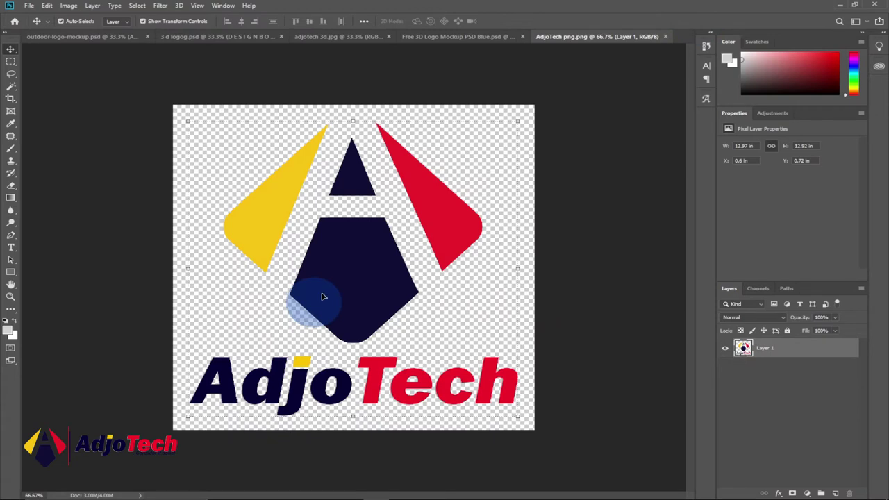
Compare adjotech 3d.jpg and the AdjoTech png document, finishing on the Free 3D Logo Mockup PSD Blue.
{"action": "left_click", "coordinate": [437, 36]}
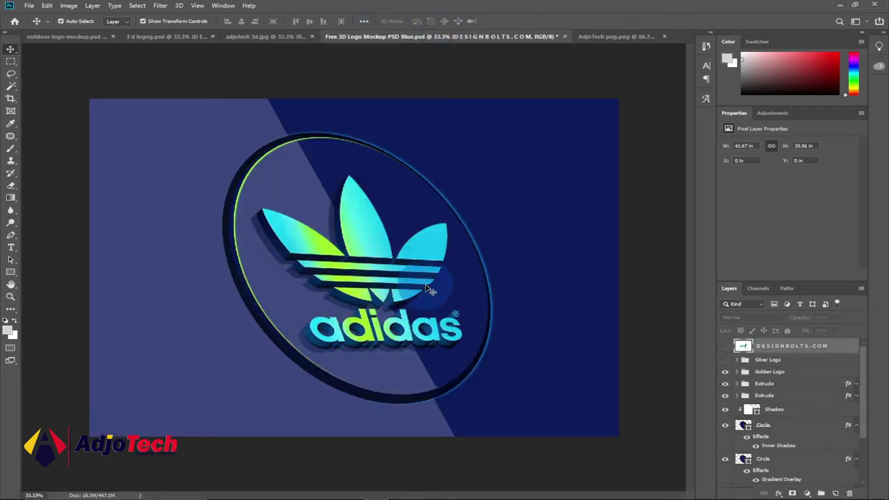
{"action": "left_click", "coordinate": [264, 36]}
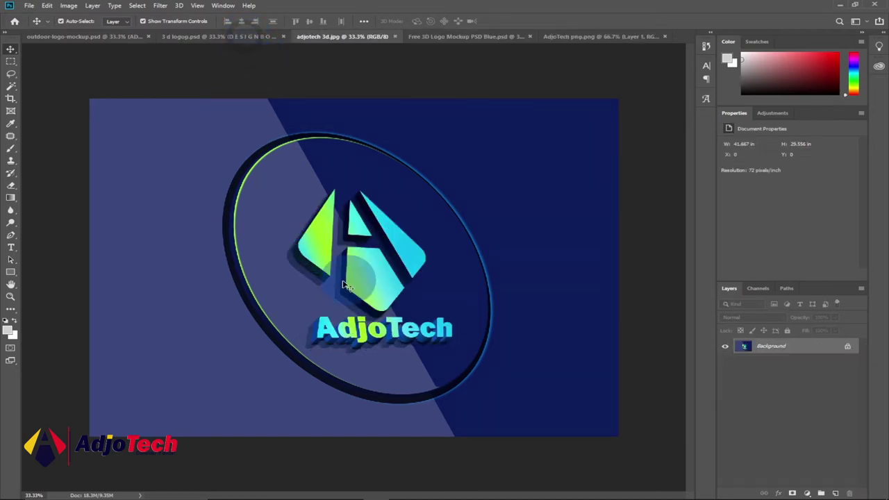
{"action": "left_click", "coordinate": [459, 38]}
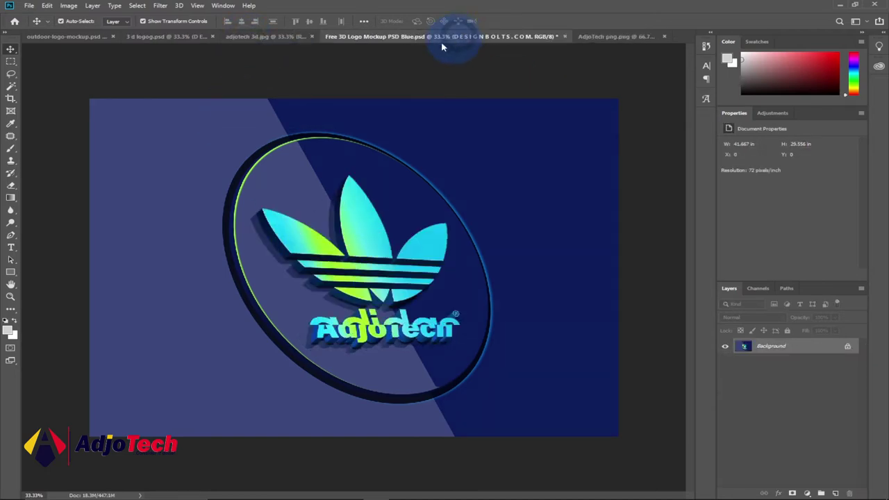
{"action": "left_click", "coordinate": [614, 37]}
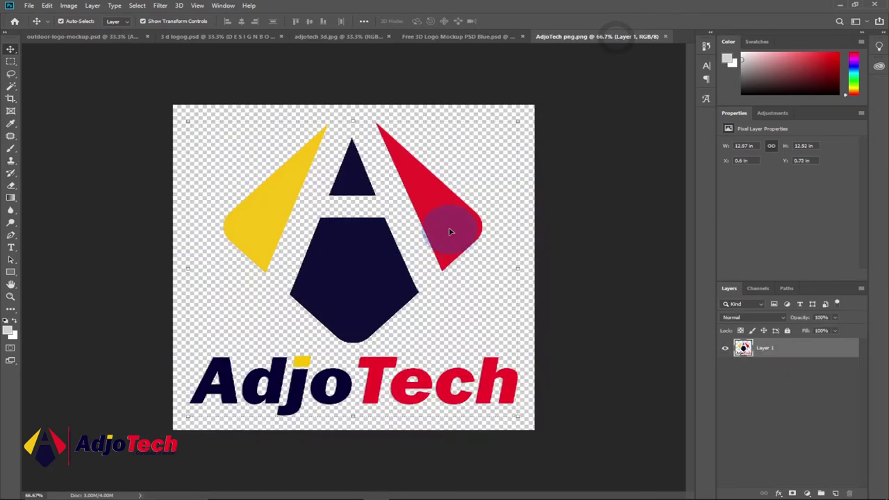
{"action": "left_click", "coordinate": [467, 38]}
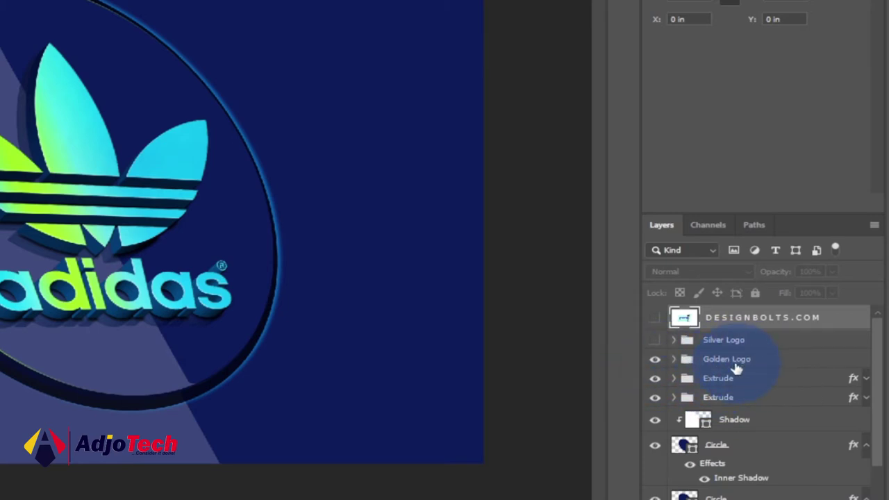
Expand the Golden Logo group and select its Place Logo smart object layer.
{"action": "left_click", "coordinate": [673, 360]}
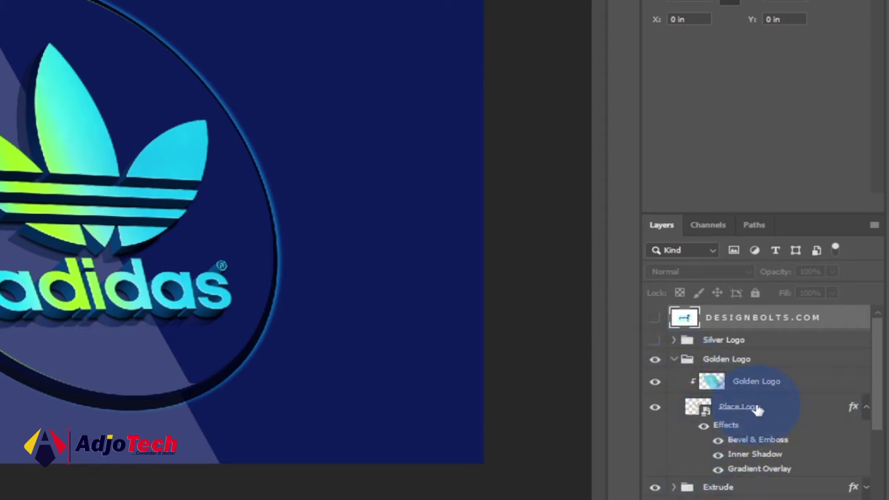
{"action": "left_click", "coordinate": [698, 410]}
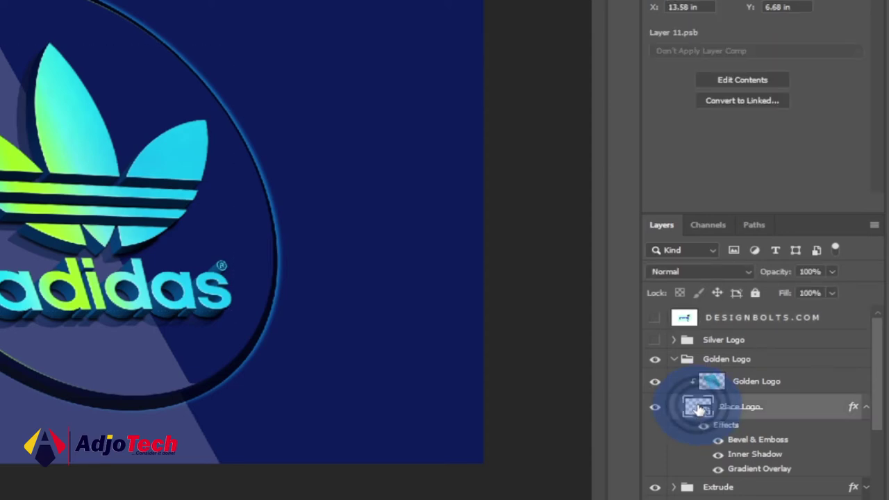
Open the Place Logo smart object and drag the AdjoTech logo into Layer 11.psb.
{"action": "double_click", "coordinate": [698, 410]}
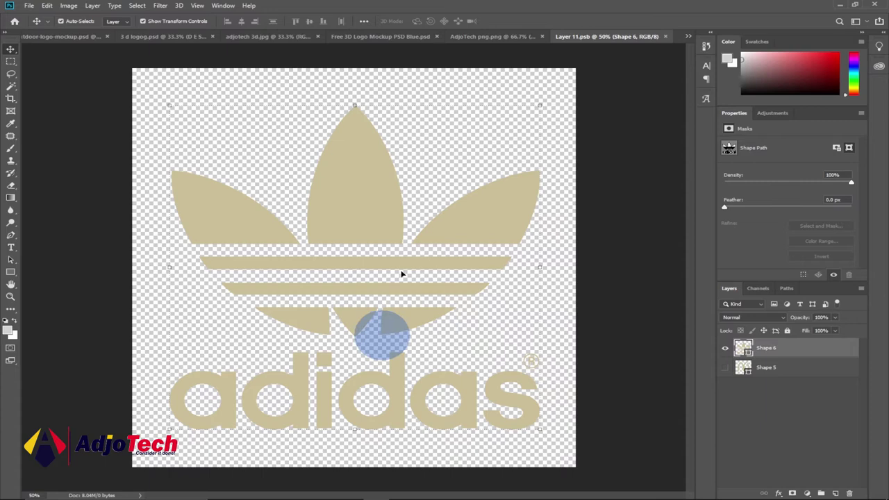
{"action": "left_click", "coordinate": [486, 72]}
{"action": "left_click", "coordinate": [483, 38]}
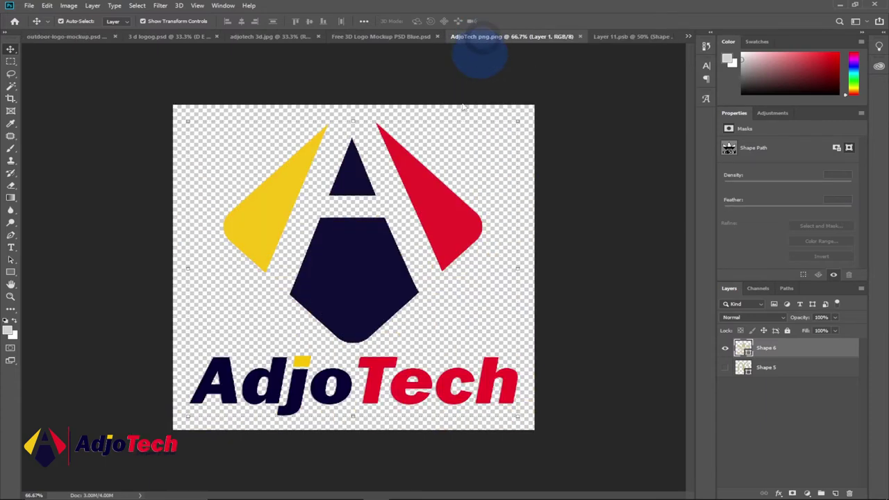
{"action": "left_click", "coordinate": [360, 278]}
{"action": "left_click_drag", "start_coordinate": [374, 280], "coordinate": [351, 245]}
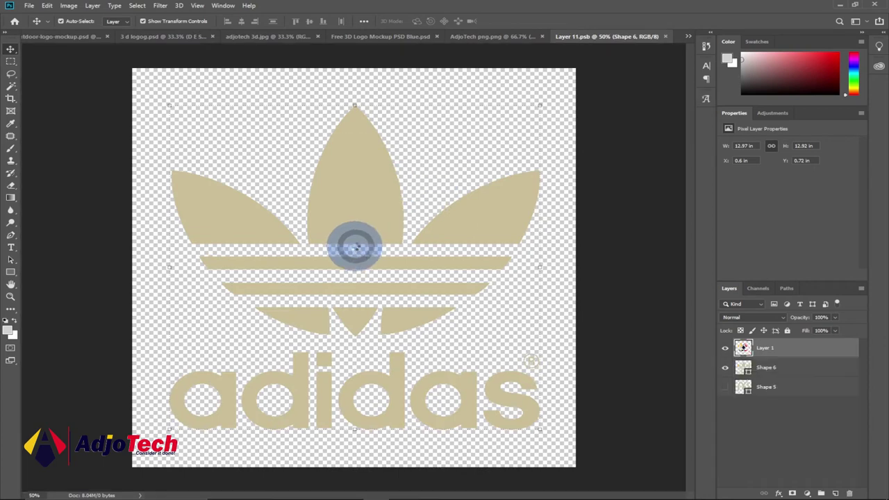
Scale the AdjoTech logo to about 147% over the adidas artwork and commit.
{"action": "left_click_drag", "start_coordinate": [229, 357], "coordinate": [197, 383]}
{"action": "left_click", "coordinate": [474, 383]}
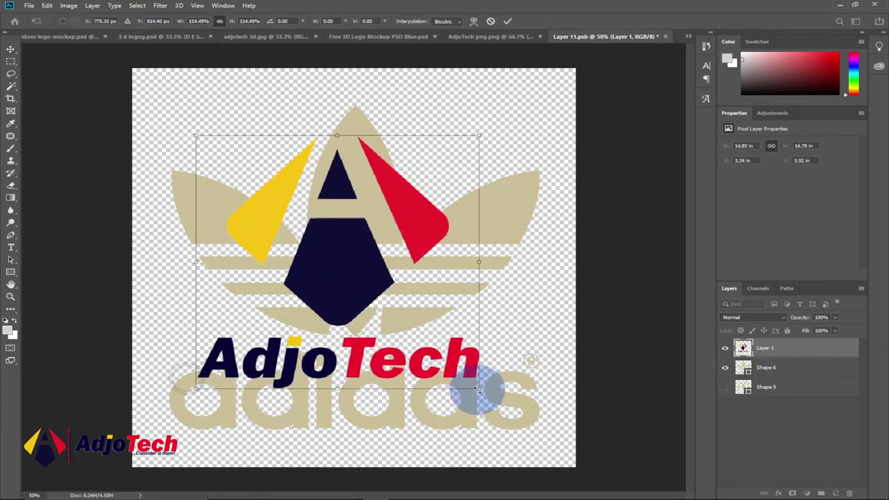
{"action": "left_click_drag", "start_coordinate": [478, 391], "coordinate": [533, 436]}
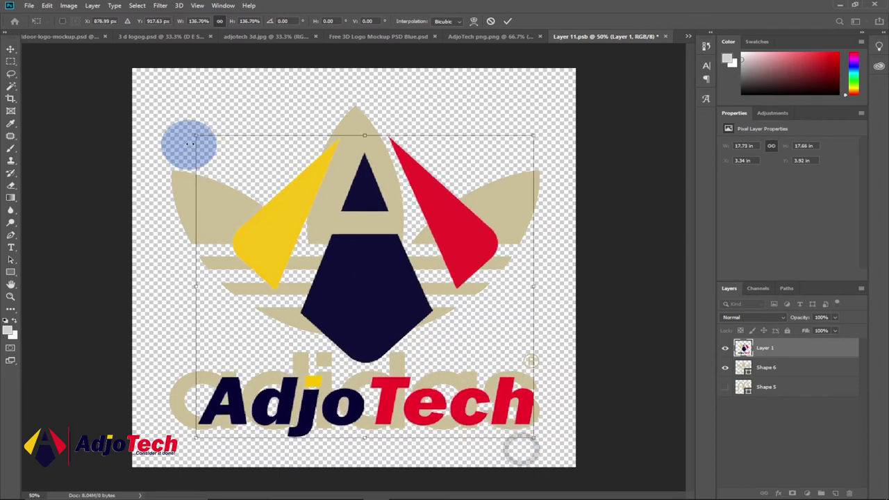
{"action": "left_click_drag", "start_coordinate": [195, 135], "coordinate": [171, 109]}
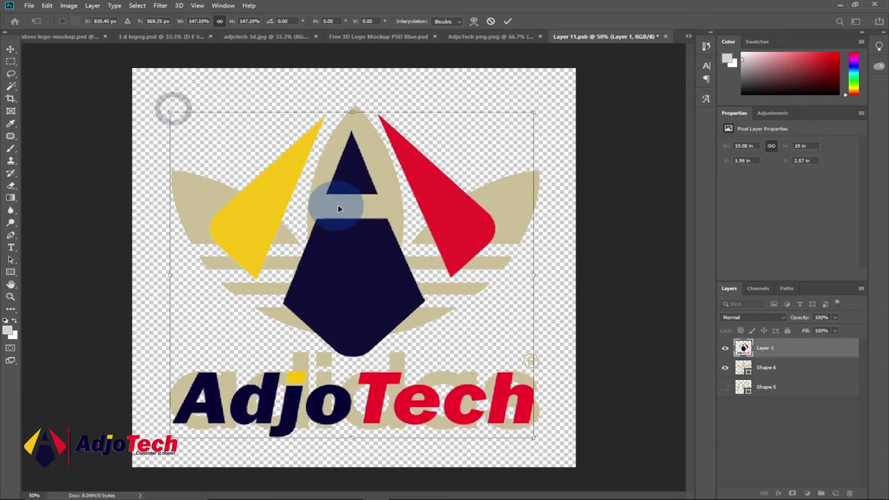
{"action": "left_click", "coordinate": [508, 23]}
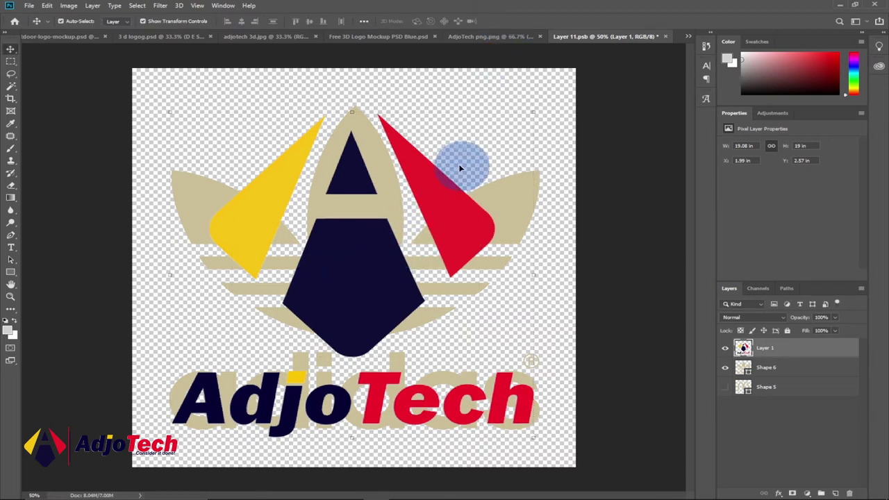
Hide the Shape 6 adidas layer and save Layer 11.psb.
{"action": "left_click", "coordinate": [724, 369]}
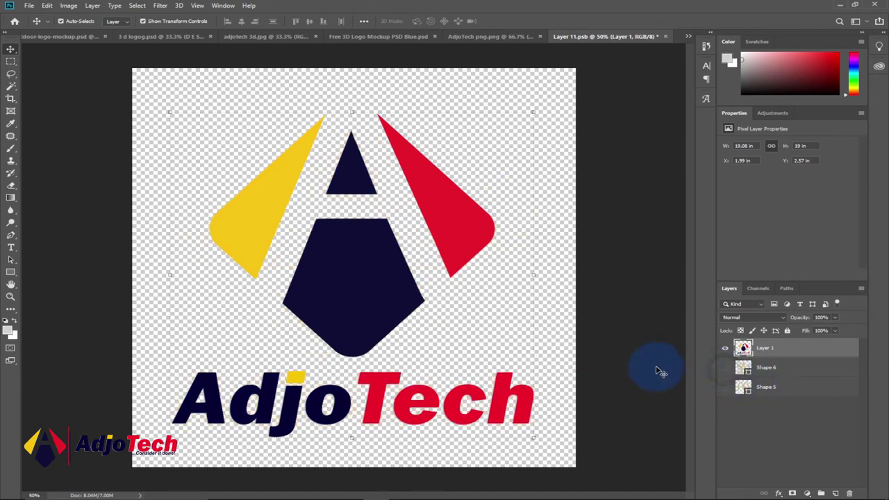
{"action": "left_click", "coordinate": [630, 346]}
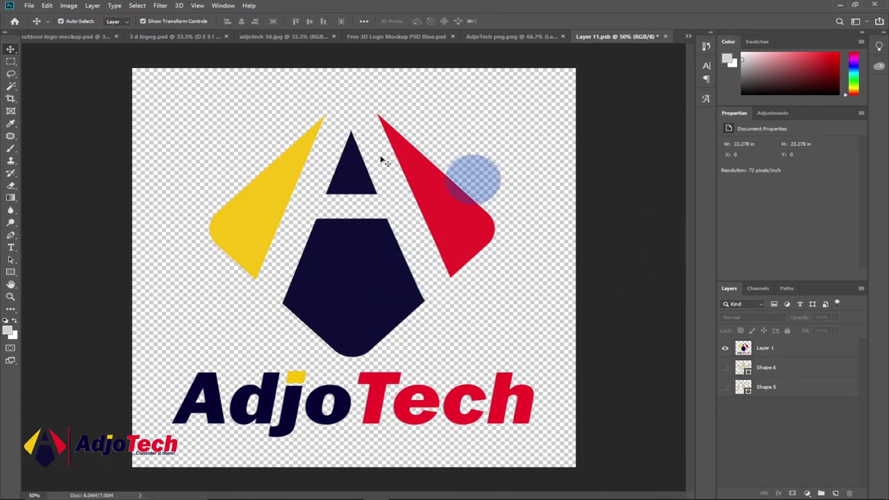
{"action": "left_click", "coordinate": [30, 9]}
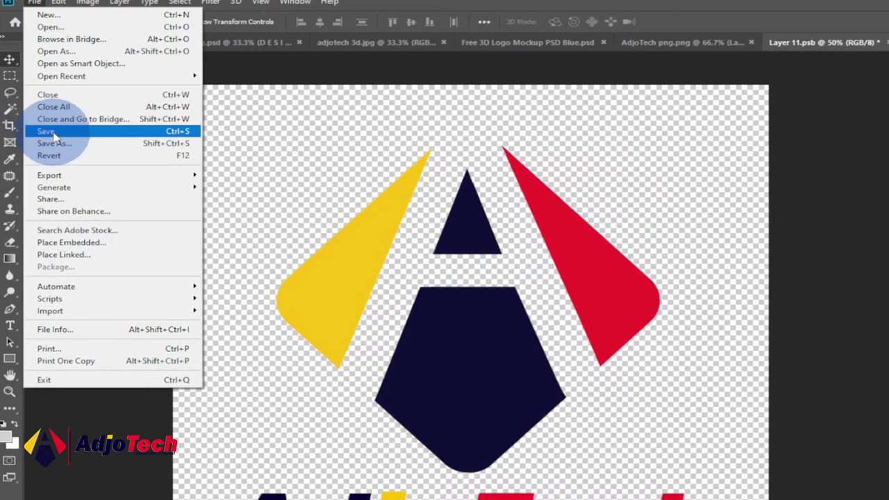
{"action": "left_click", "coordinate": [54, 133]}
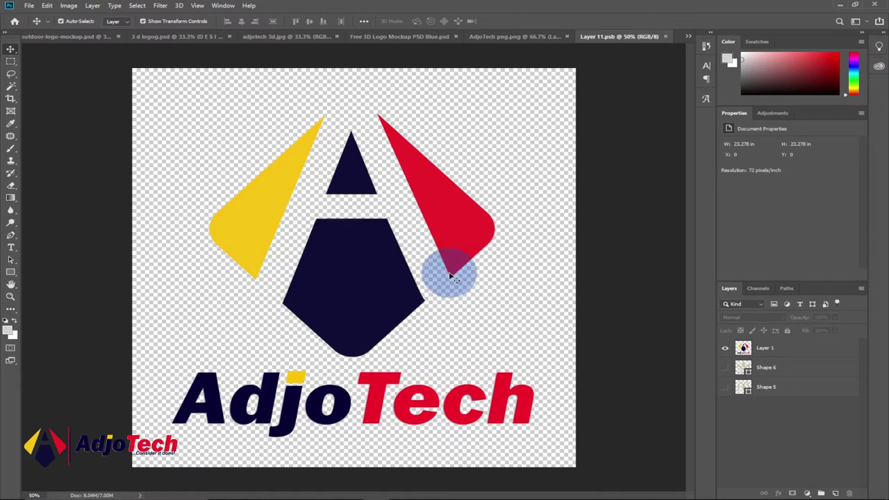
View the blue mockup with the new logo, then return to Layer 11.psb.
{"action": "left_click", "coordinate": [417, 38]}
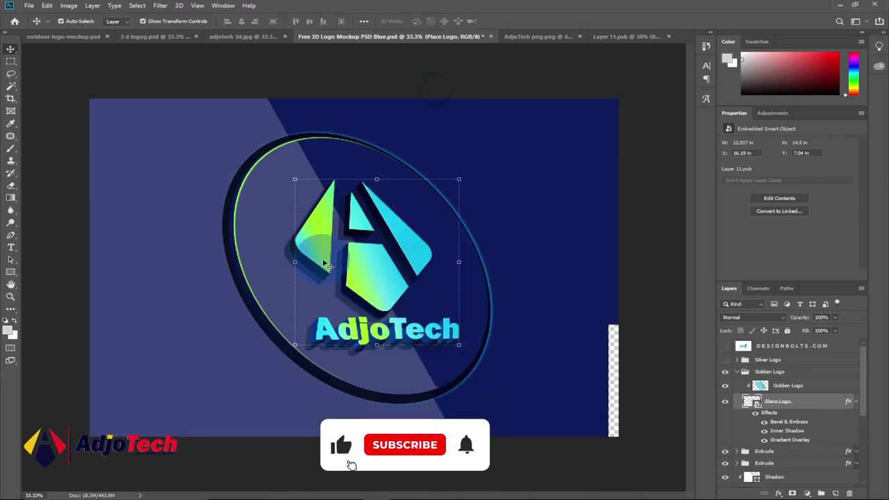
{"action": "left_click", "coordinate": [363, 241]}
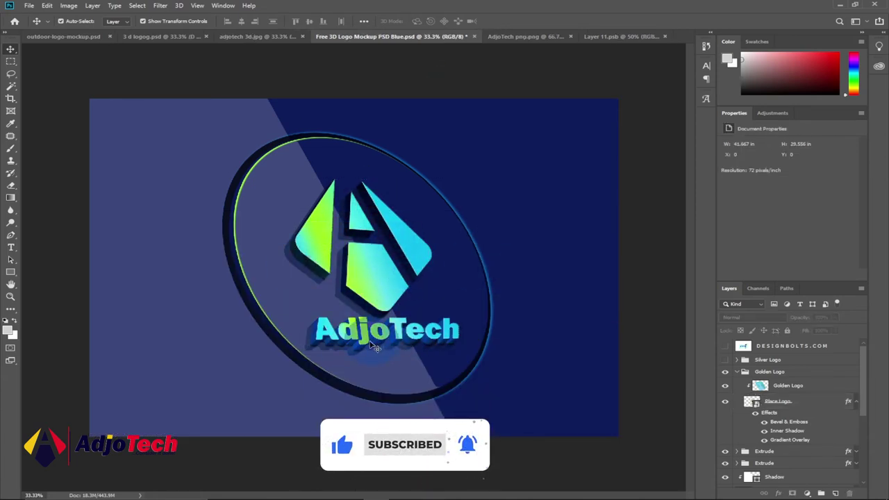
{"action": "left_click", "coordinate": [525, 38]}
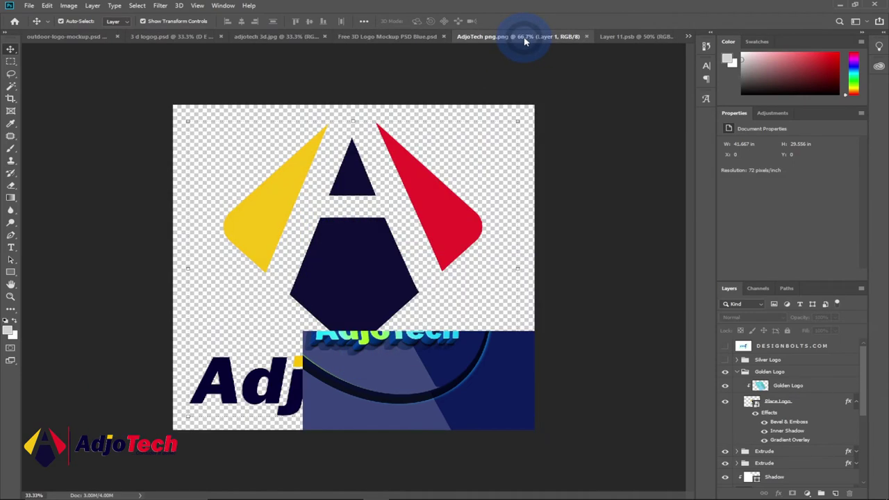
{"action": "left_click", "coordinate": [622, 37]}
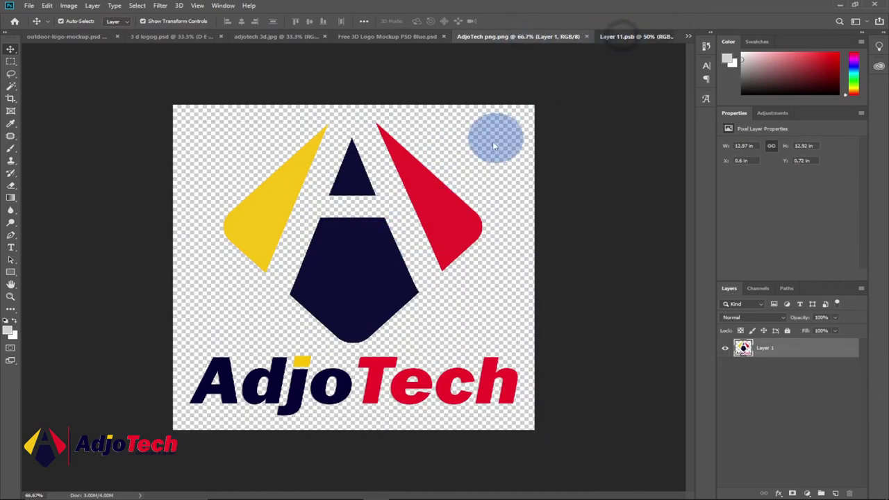
Toggle the AdjoTech and adidas layers to compare, leaving only AdjoTech visible.
{"action": "left_click", "coordinate": [725, 349]}
{"action": "left_click", "coordinate": [724, 367]}
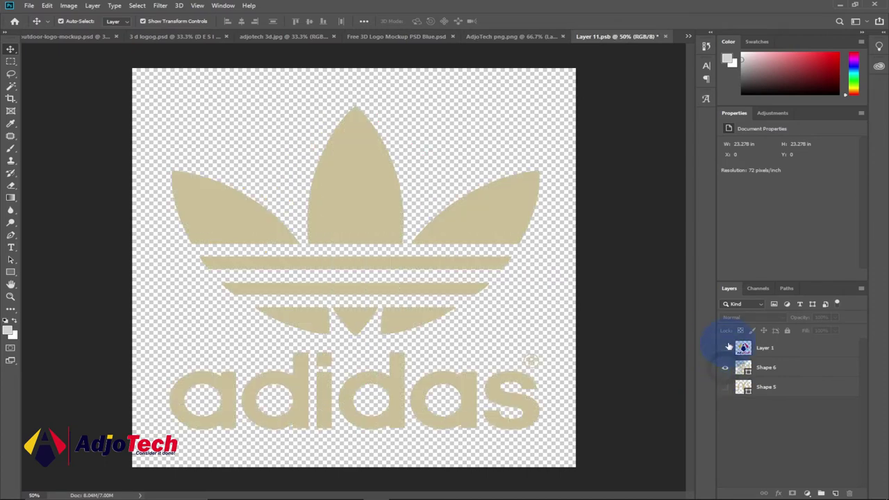
{"action": "left_click", "coordinate": [724, 348]}
{"action": "left_click", "coordinate": [725, 367]}
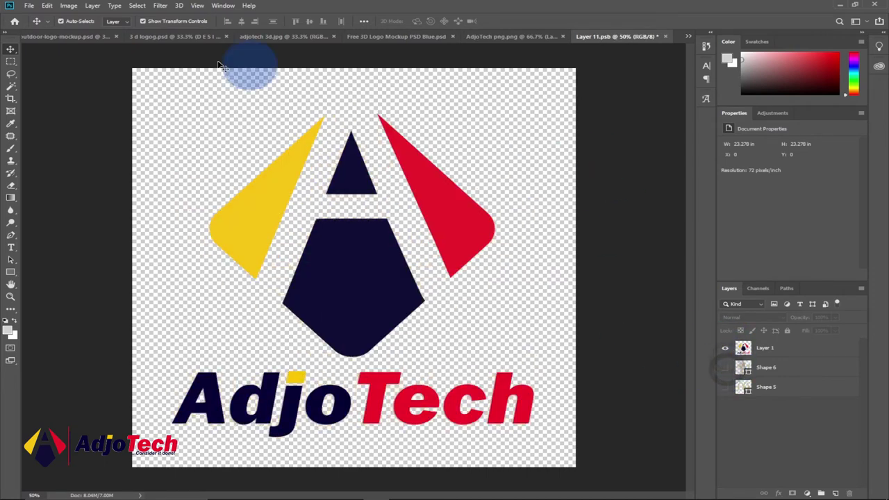
Check the updated blue mockup again, then bring up adjotech 3d.jpg for comparison.
{"action": "left_click", "coordinate": [420, 37]}
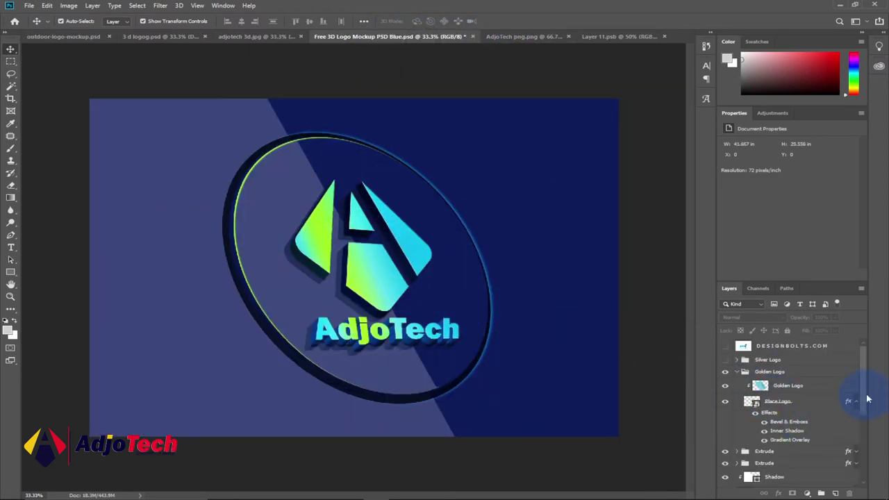
{"action": "left_click_drag", "start_coordinate": [866, 401], "coordinate": [881, 380]}
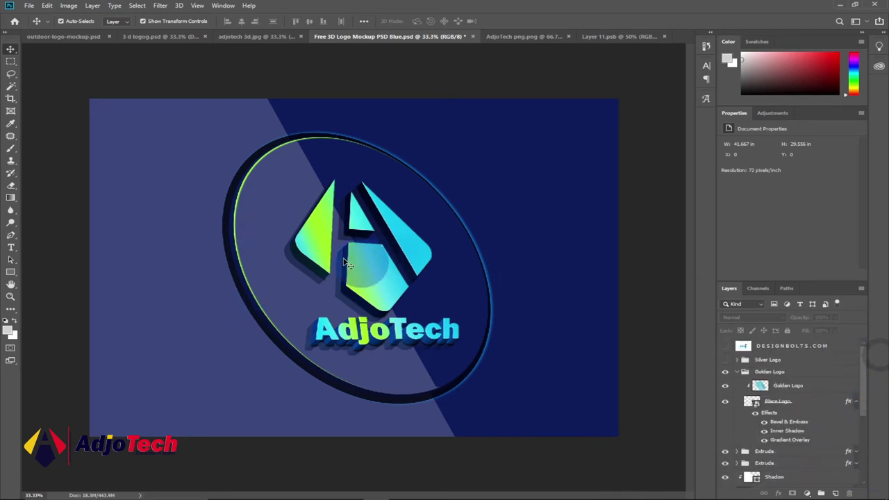
{"action": "left_click", "coordinate": [261, 37]}
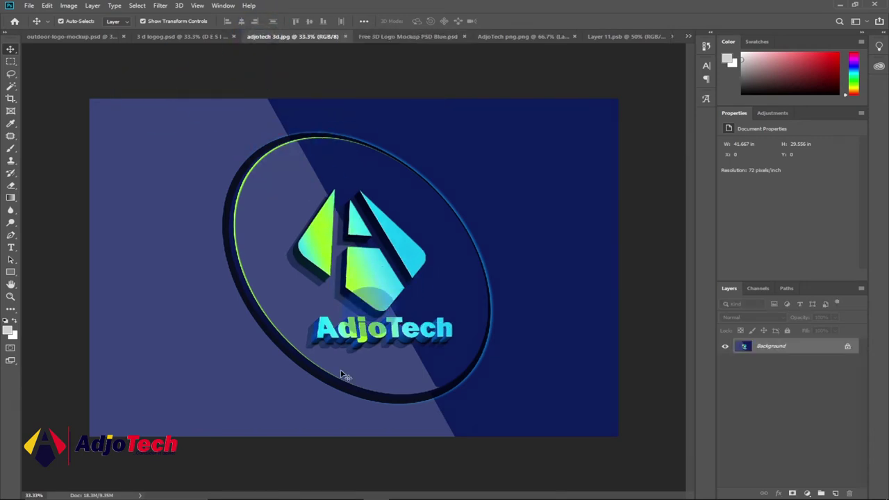
Look over the 3D logo, CRIMSON mockup and AdjoTech png documents, then show the Pictures folder.
{"action": "left_click", "coordinate": [195, 41]}
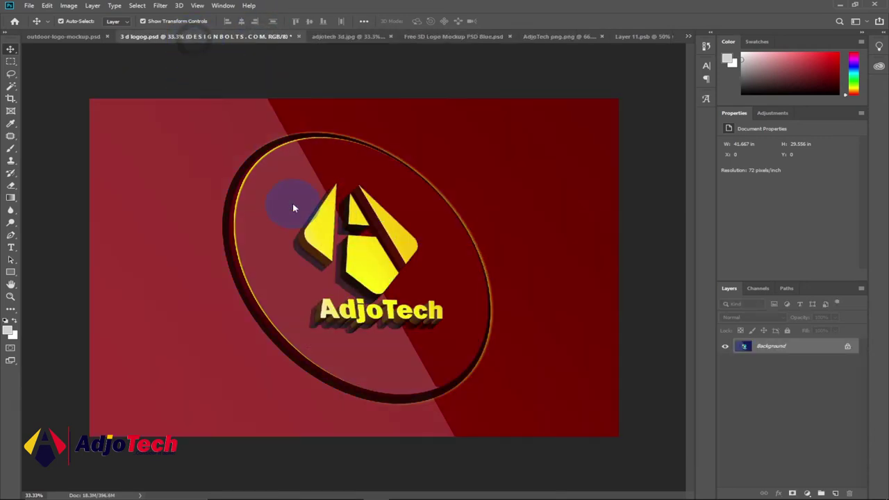
{"action": "left_click", "coordinate": [54, 40]}
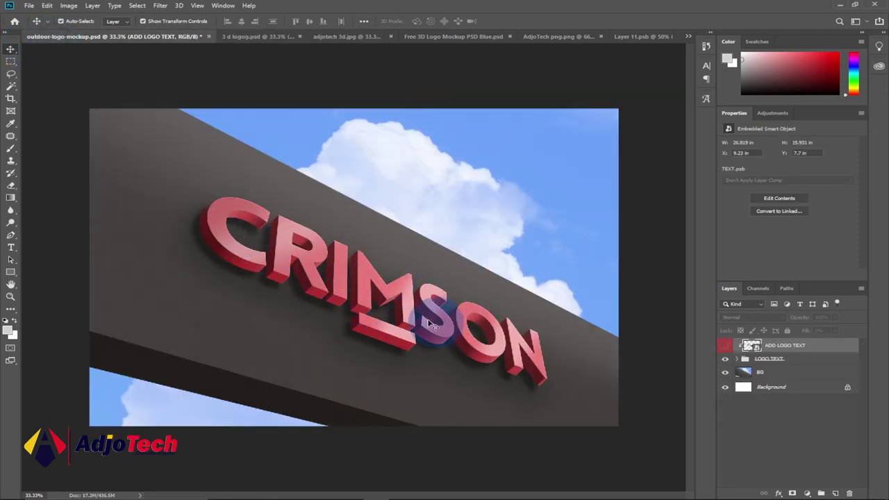
{"action": "left_click", "coordinate": [546, 38]}
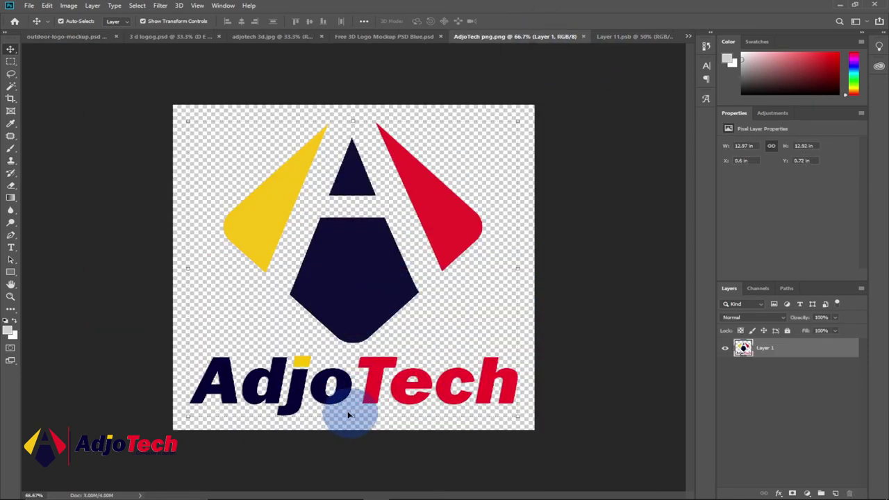
{"action": "left_click", "coordinate": [79, 39]}
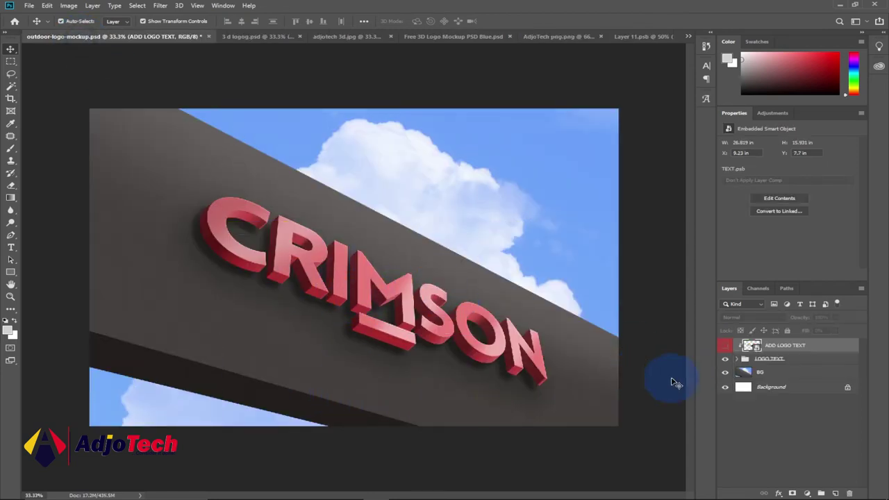
{"action": "left_click", "coordinate": [298, 490]}
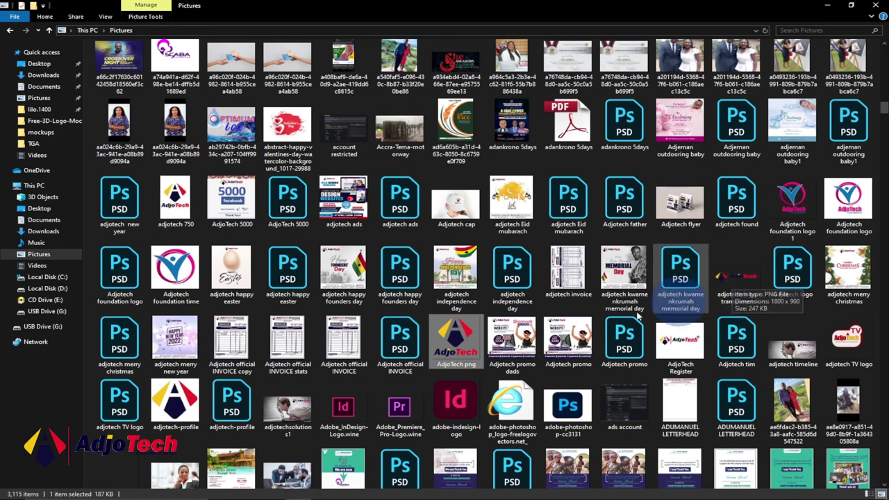
Bring 'adjotech logo transparent.png' into Photoshop and go back to the CRIMSON sign mockup.
{"action": "left_click_drag", "start_coordinate": [729, 279], "coordinate": [679, 16]}
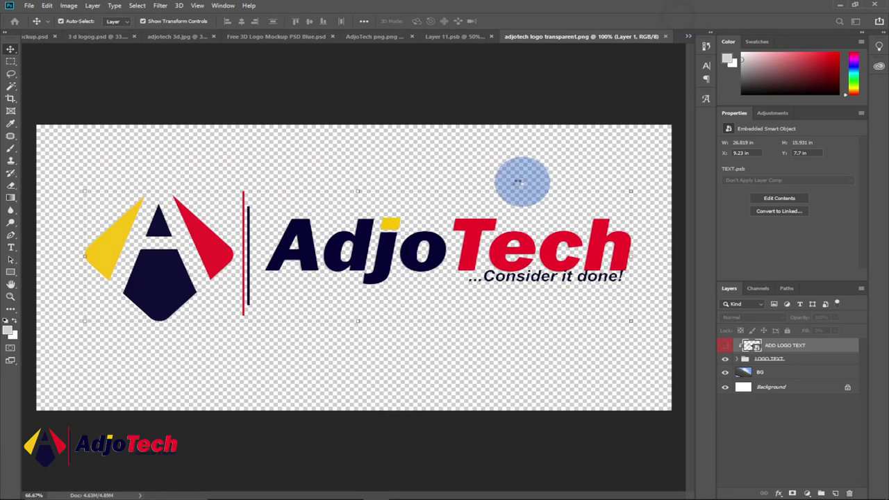
{"action": "left_click", "coordinate": [33, 36]}
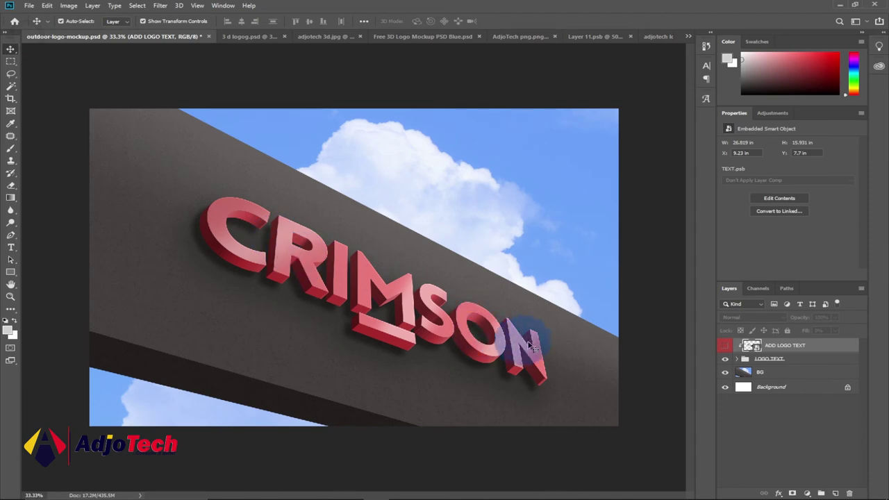